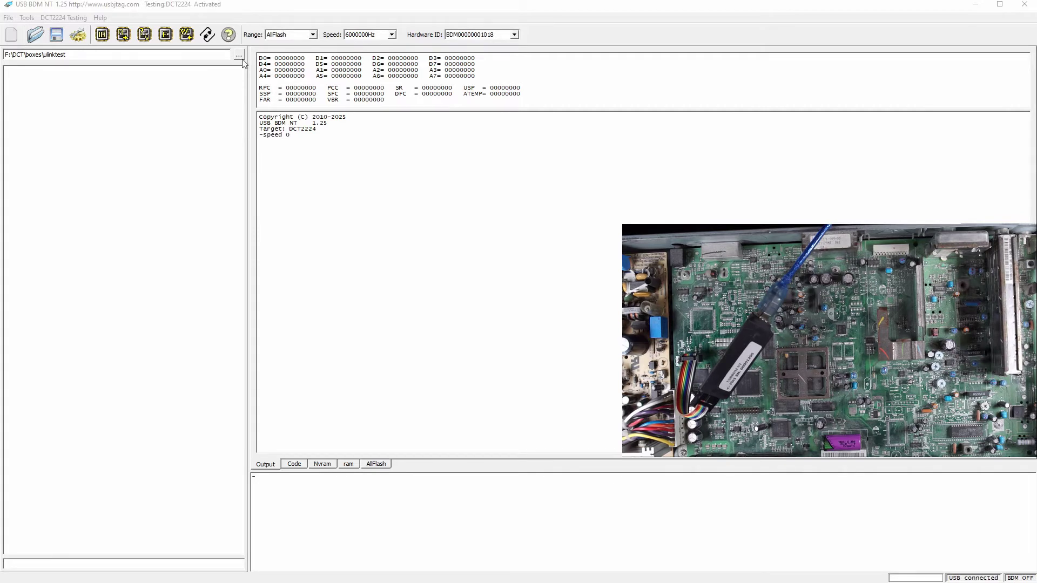
- Detect the AMD 29LV160DT flash at 00400000 and read 200000 bytes from 400000
{"action": "left_click", "coordinate": [102, 35]}
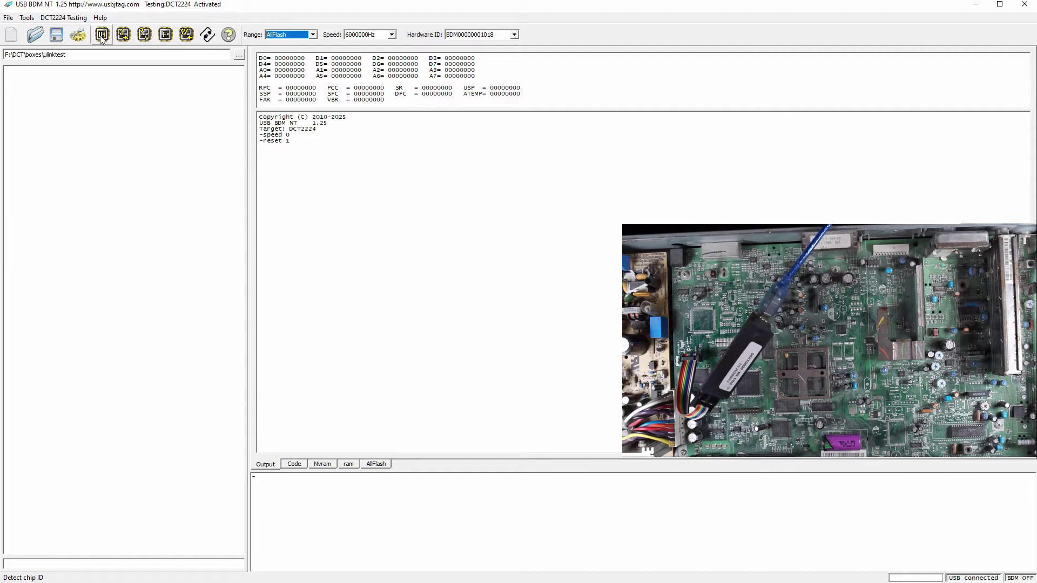
{"action": "left_click", "coordinate": [102, 35]}
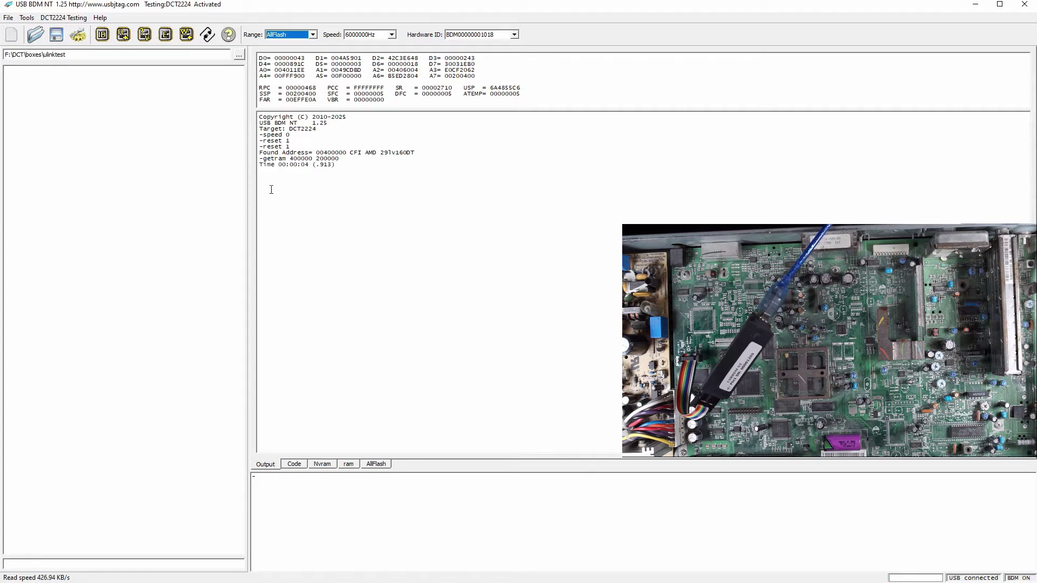
- Save the Code hex dump as backup.bin (2048 KB) in the ulinktest folder
{"action": "left_click", "coordinate": [303, 469]}
{"action": "left_click", "coordinate": [293, 468]}
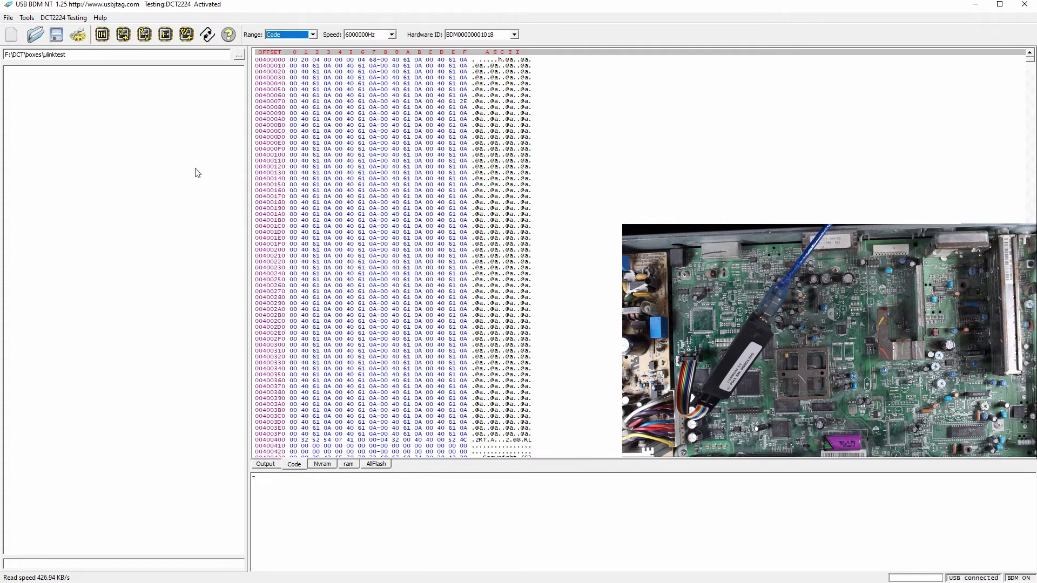
{"action": "left_click", "coordinate": [56, 36]}
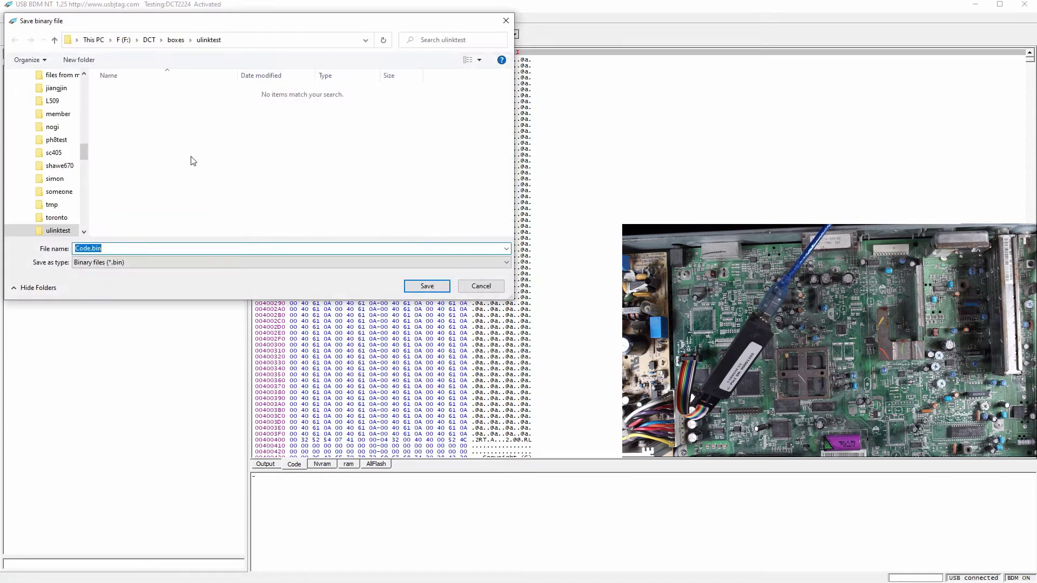
{"action": "key", "text": "End"}
{"action": "key", "text": "Delete"}
{"action": "key", "text": "Delete"}
{"action": "type", "text": "back"}
{"action": "type", "text": "up"}
{"action": "key", "text": "Return"}
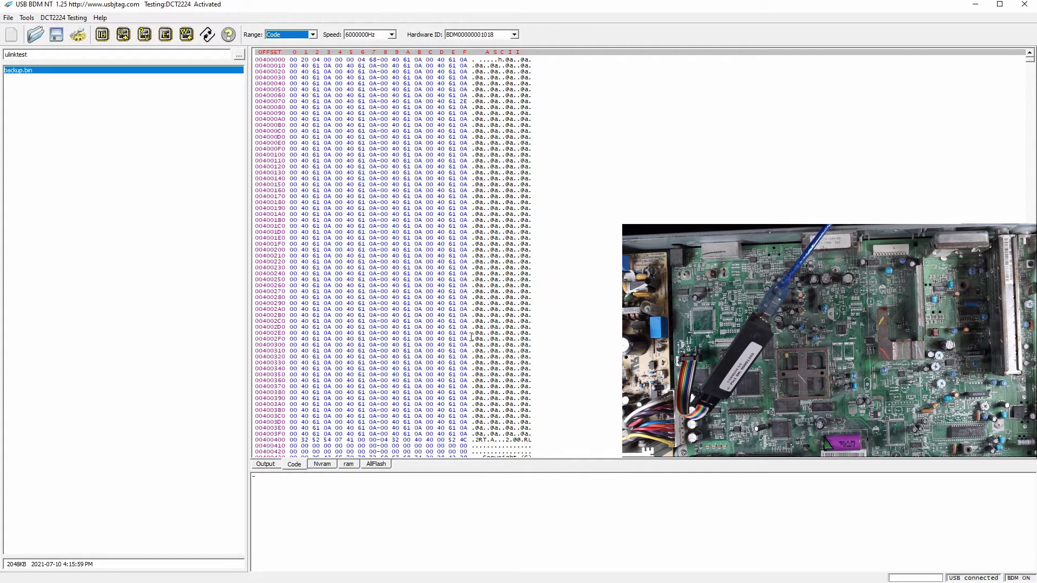
- Erase the Code flash range and check that its hex dump reads all FF
{"action": "left_click", "coordinate": [263, 464]}
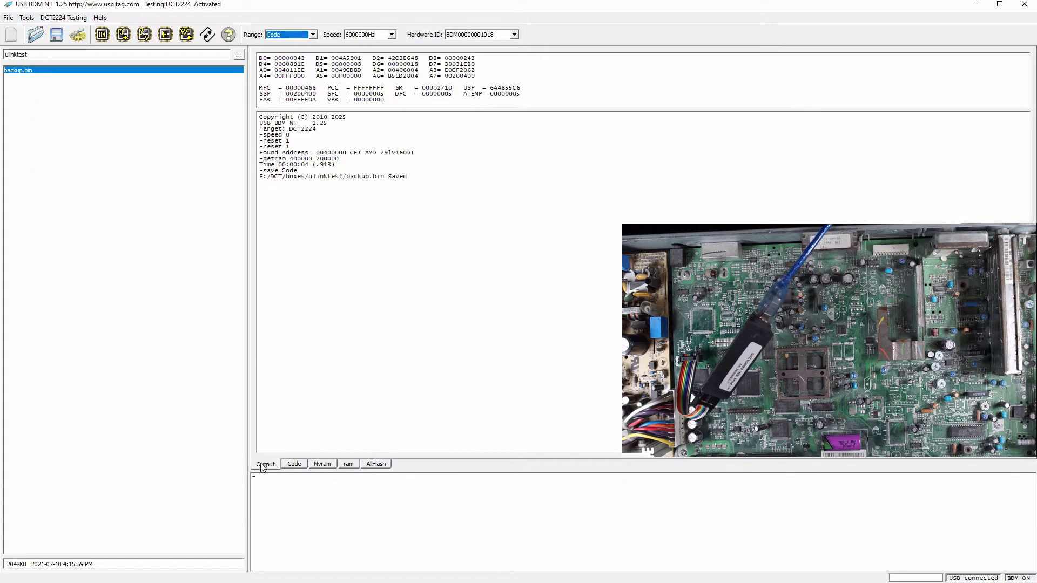
{"action": "left_click", "coordinate": [316, 488]}
{"action": "left_click", "coordinate": [164, 36]}
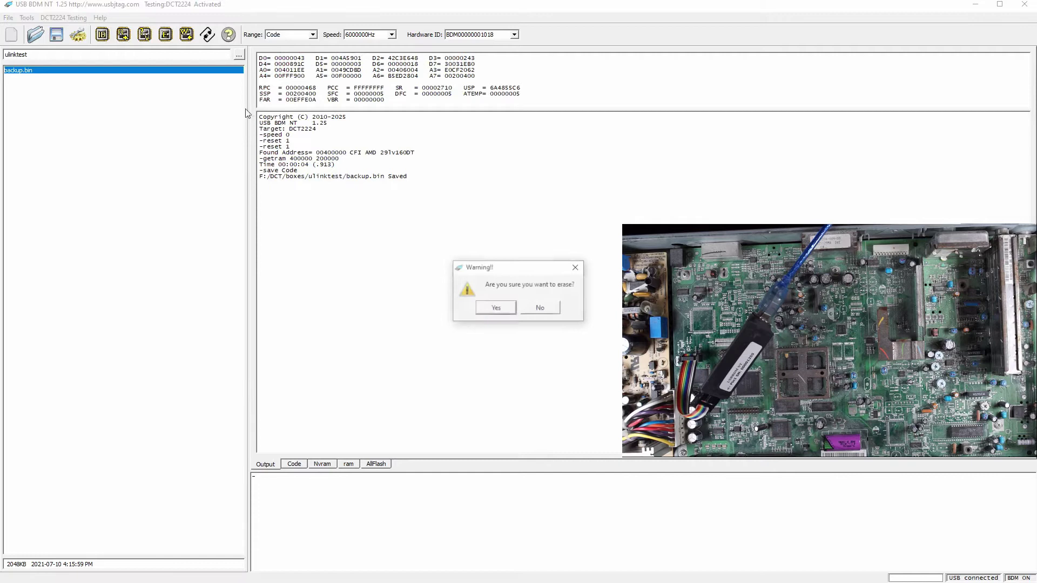
{"action": "left_click", "coordinate": [491, 309]}
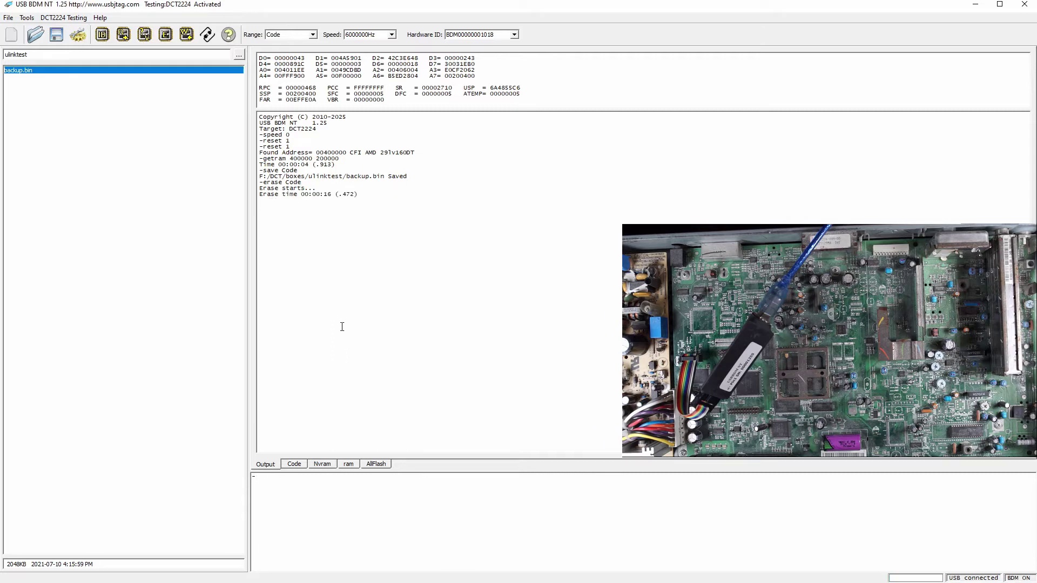
{"action": "left_click", "coordinate": [294, 463]}
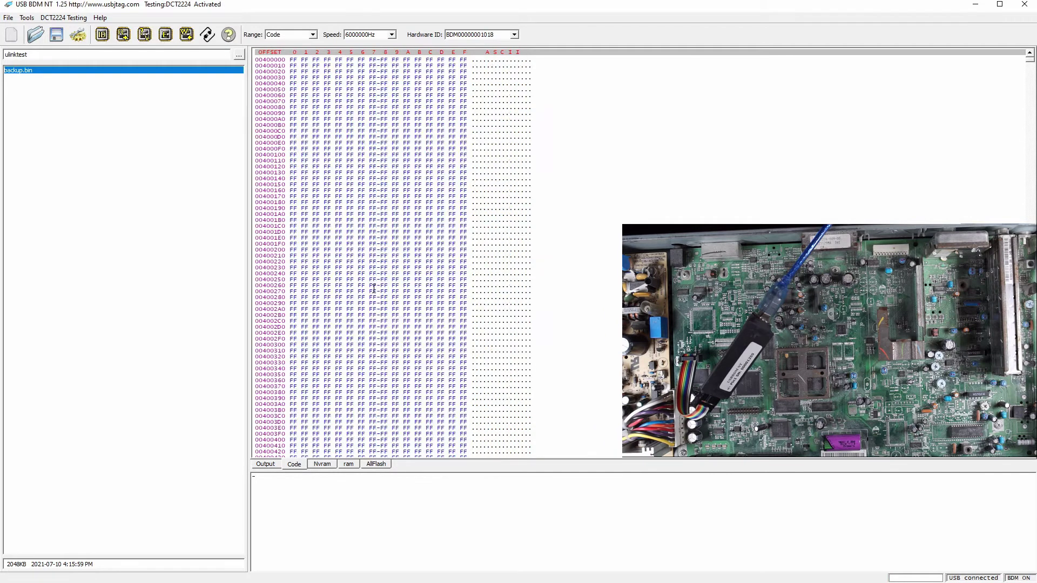
{"action": "left_click", "coordinate": [267, 464]}
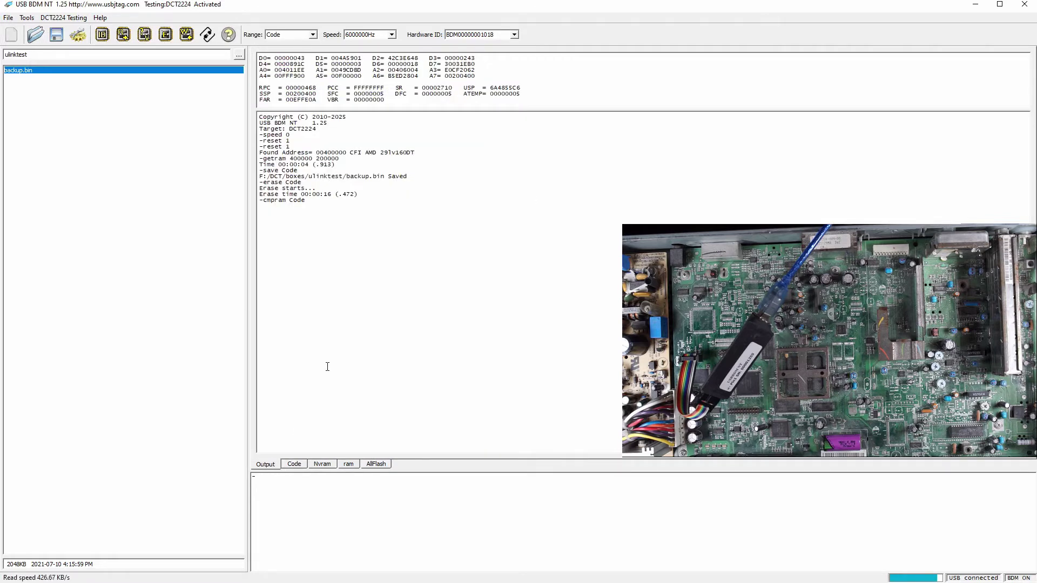
- Load backup.bin and program it into the Code flash, accepting the warning
{"action": "double_click", "coordinate": [79, 73]}
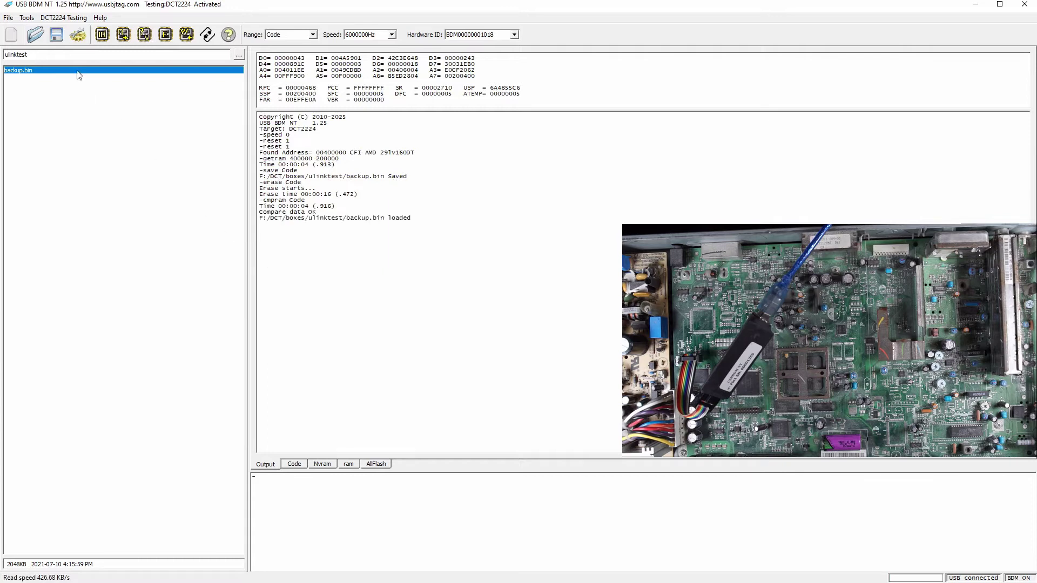
{"action": "left_click", "coordinate": [123, 34]}
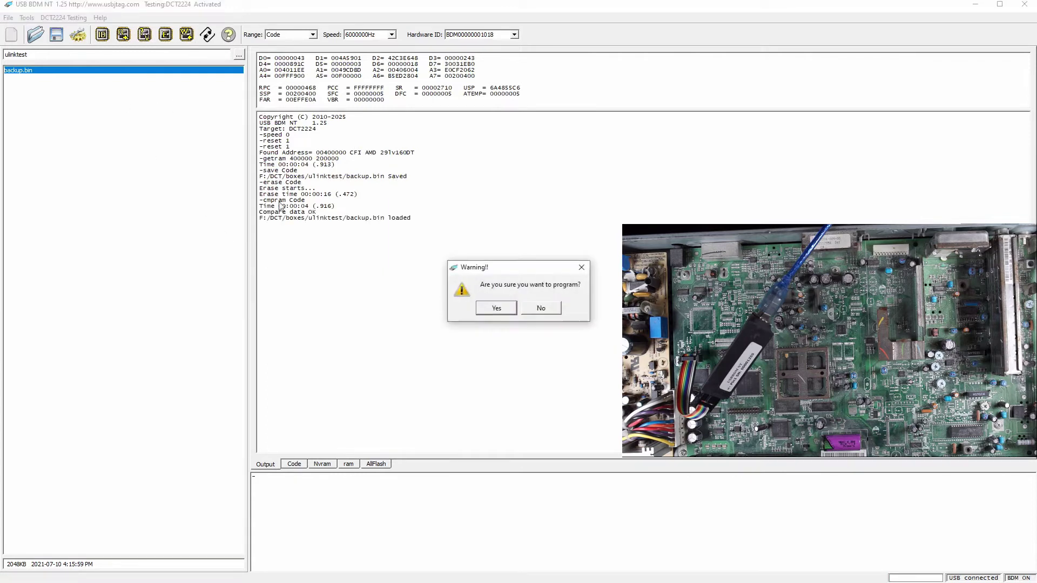
{"action": "left_click", "coordinate": [493, 307]}
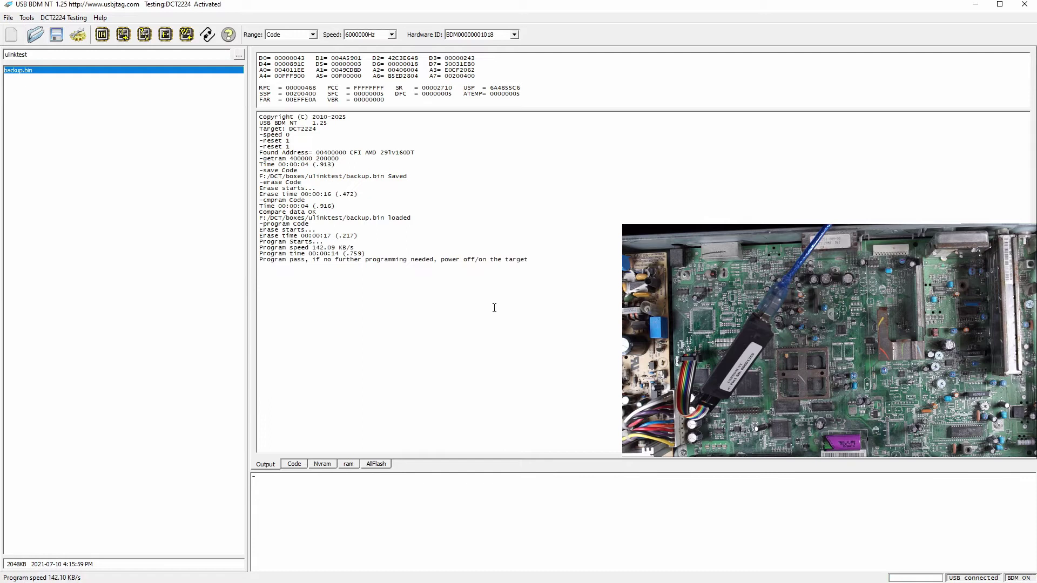
- Compare the programmed Code flash with backup.bin, getting Compare data OK
{"action": "left_click", "coordinate": [145, 34]}
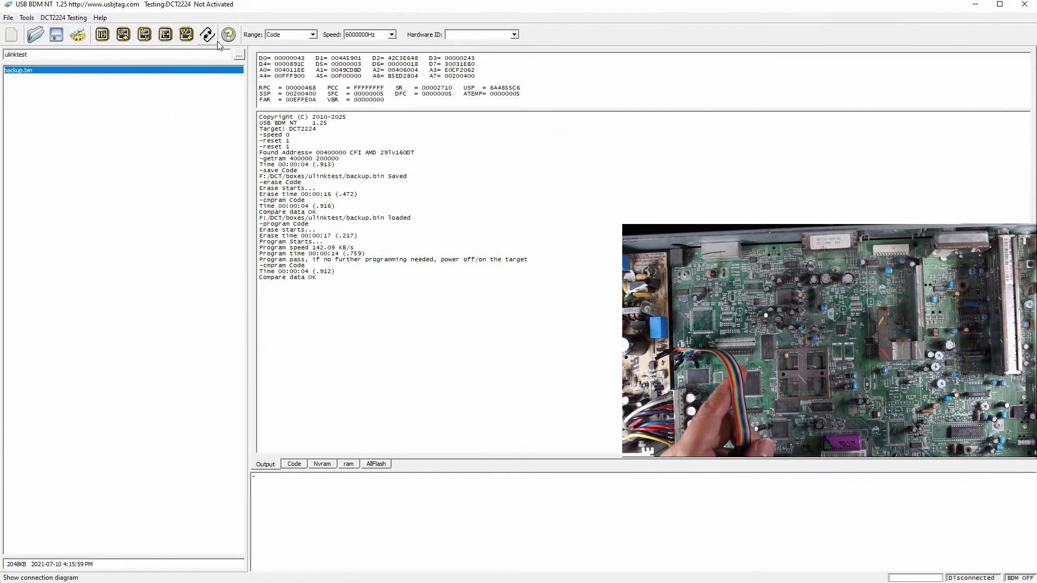
- Show the BDM connector pinout diagram for wiring the u-Link NT cable
{"action": "left_click", "coordinate": [228, 34]}
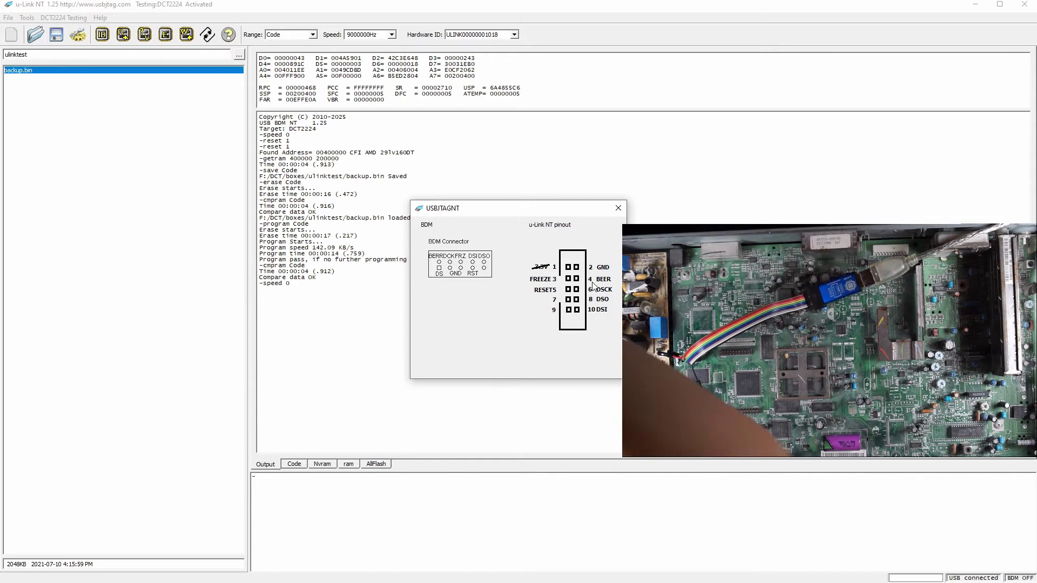
- Detect the AMD 29LV160DT flash via u-Link NT and compare Code with the backup
{"action": "left_click", "coordinate": [617, 209]}
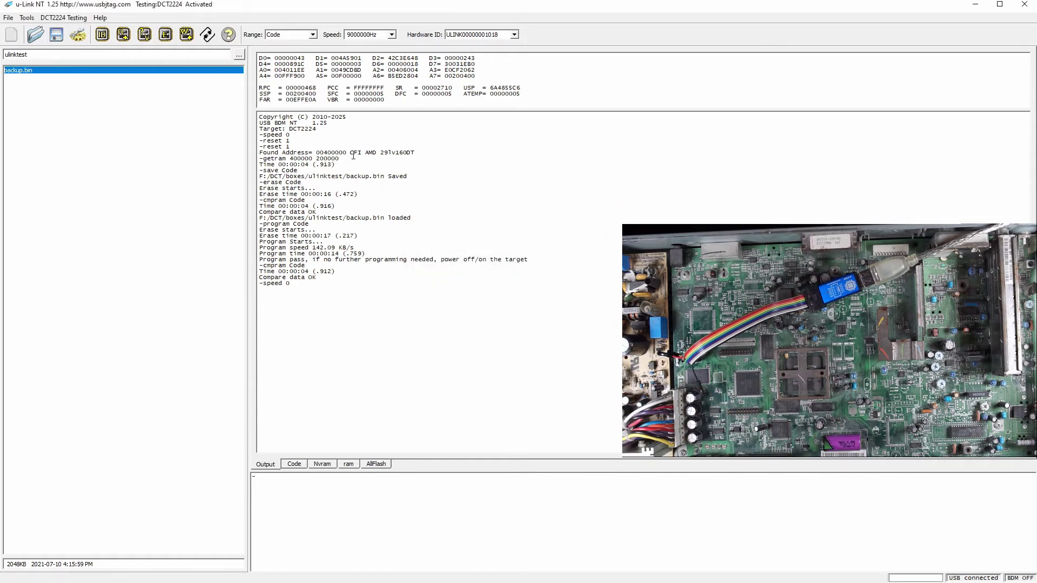
{"action": "left_click", "coordinate": [103, 35]}
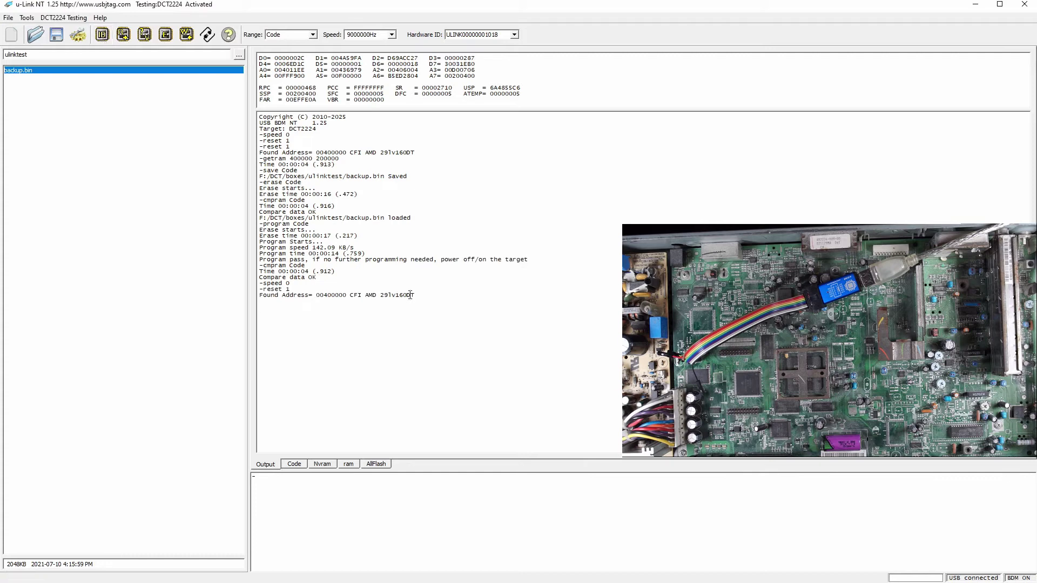
{"action": "left_click", "coordinate": [144, 35]}
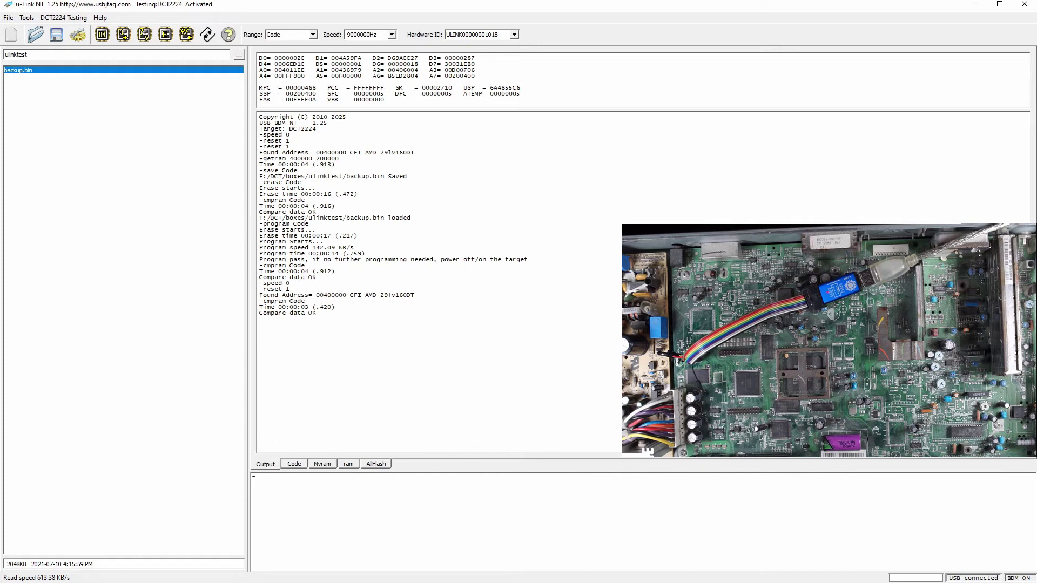
- Erase the Code flash, confirm the hex dump shows all FF, and run a comparison
{"action": "left_click", "coordinate": [165, 34]}
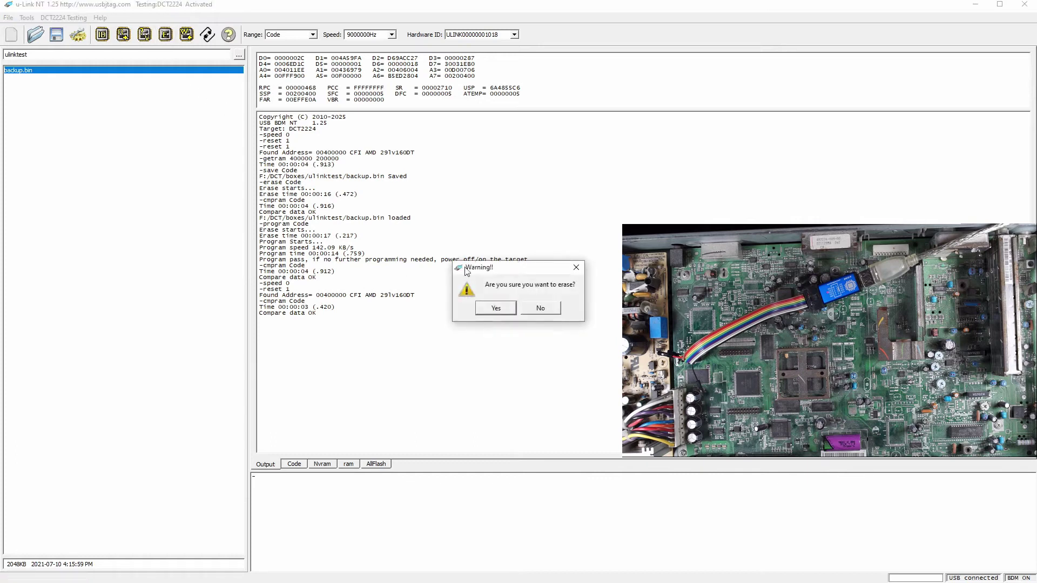
{"action": "left_click", "coordinate": [494, 310]}
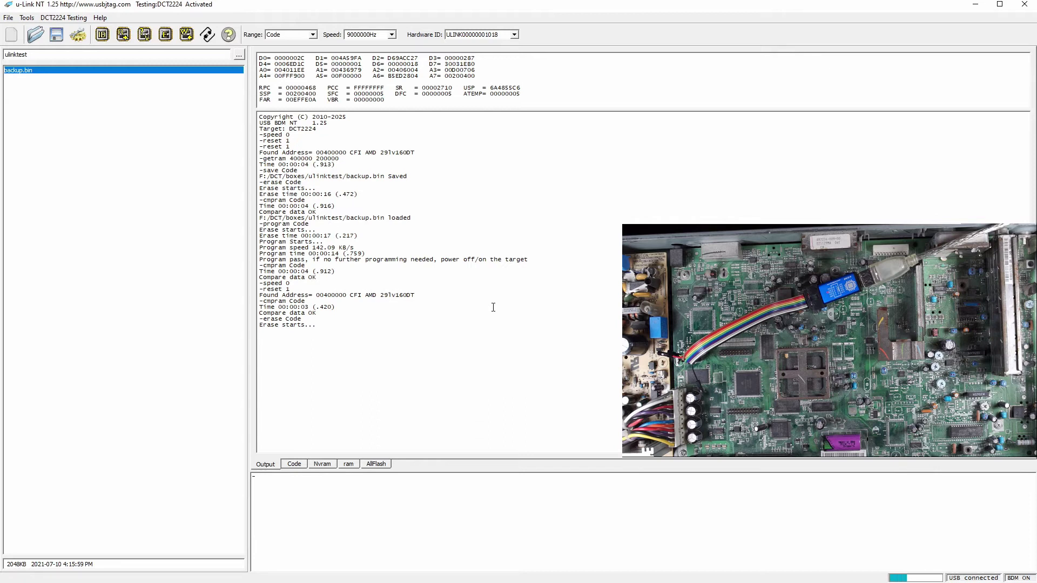
{"action": "left_click", "coordinate": [294, 464]}
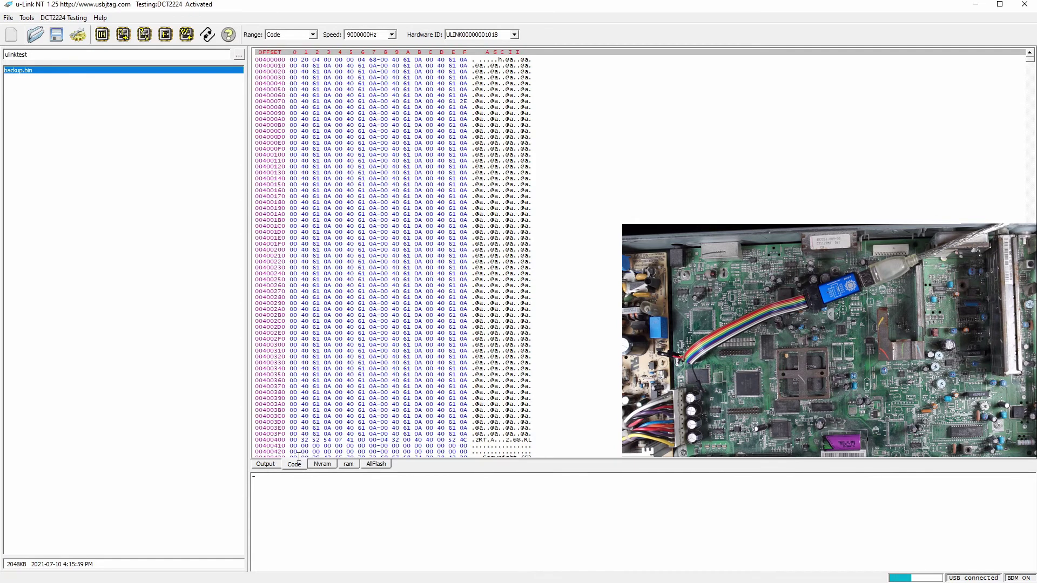
{"action": "right_click", "coordinate": [359, 336]}
{"action": "key", "text": "Escape"}
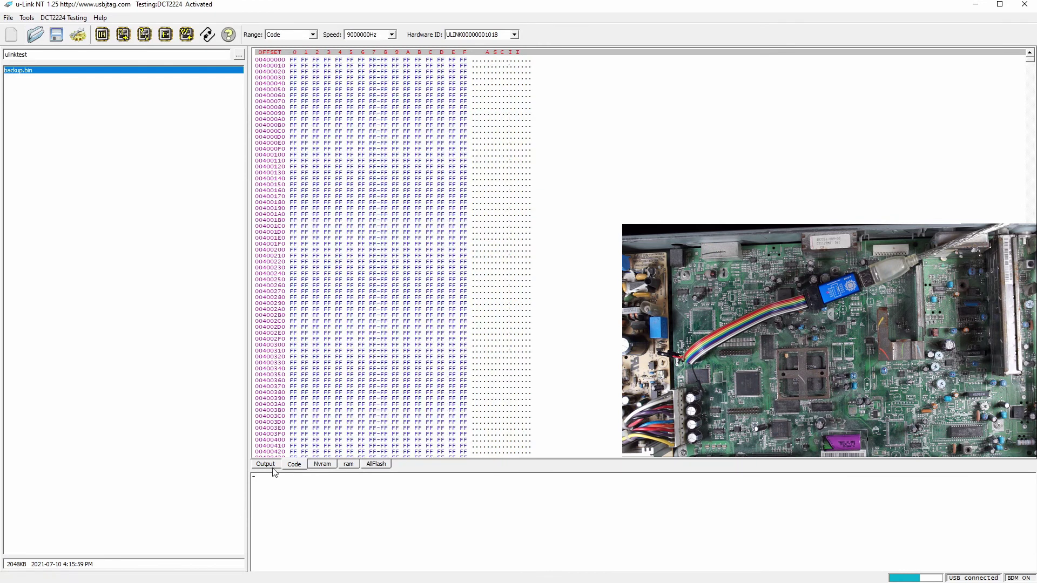
{"action": "left_click", "coordinate": [268, 465]}
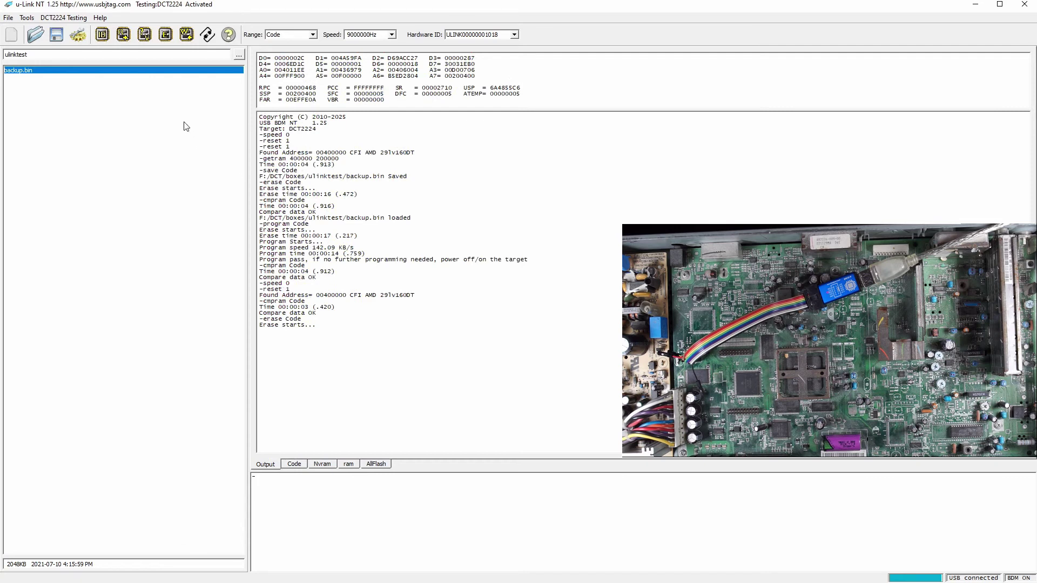
{"action": "left_click", "coordinate": [145, 35]}
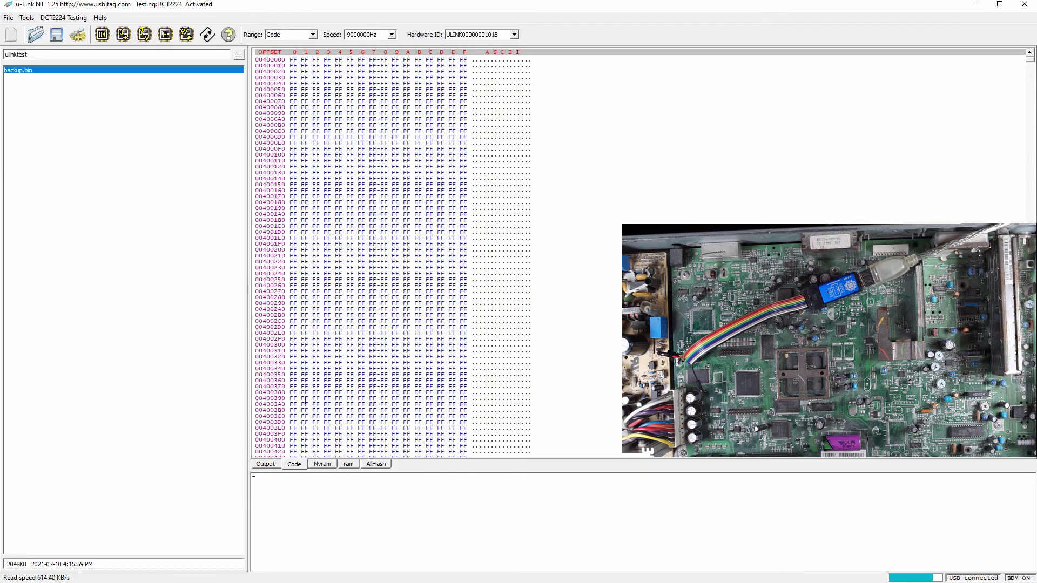
{"action": "left_click", "coordinate": [266, 464]}
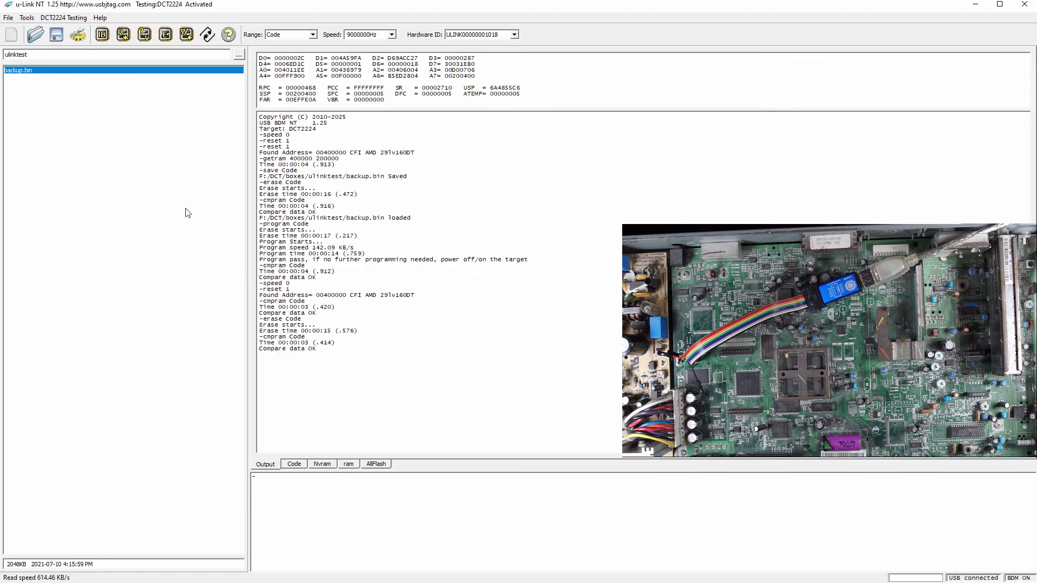
- Load backup.bin, program it into Code flash, and verify for Compare data OK
{"action": "double_click", "coordinate": [104, 74]}
{"action": "left_click", "coordinate": [186, 35]}
{"action": "left_click", "coordinate": [486, 307]}
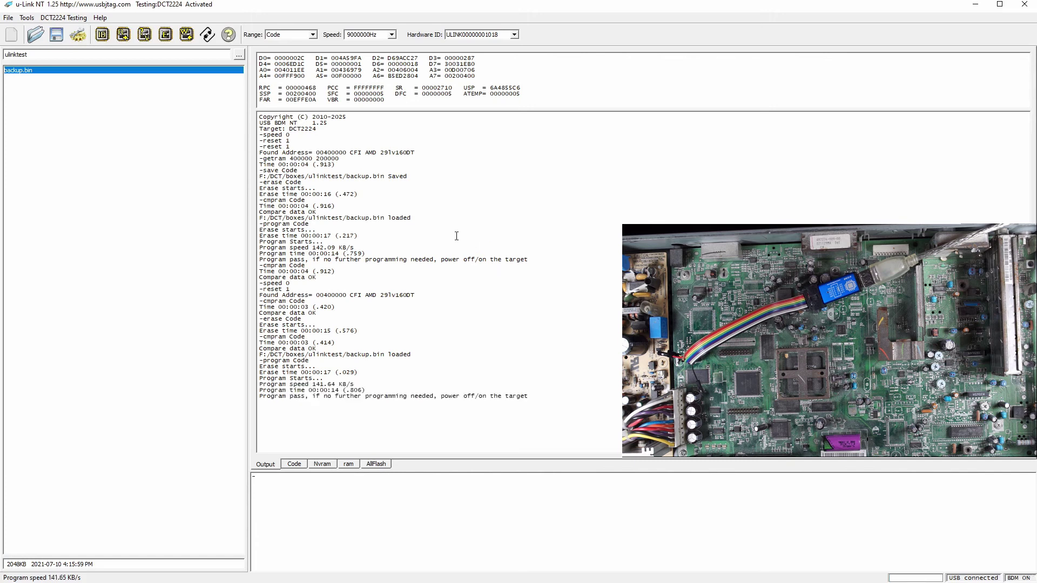
{"action": "left_click", "coordinate": [144, 34]}
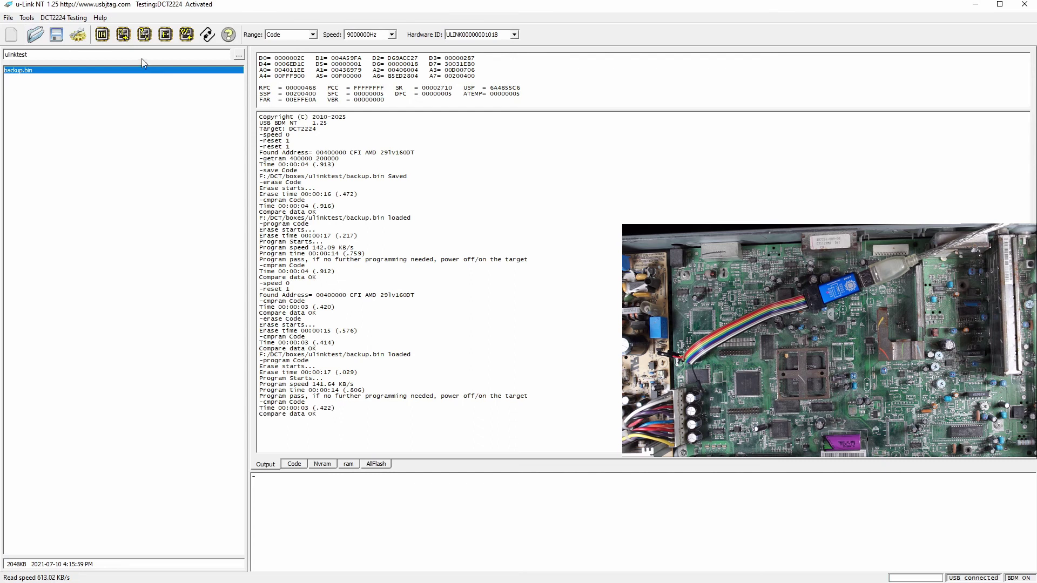
{"action": "left_click", "coordinate": [61, 17]}
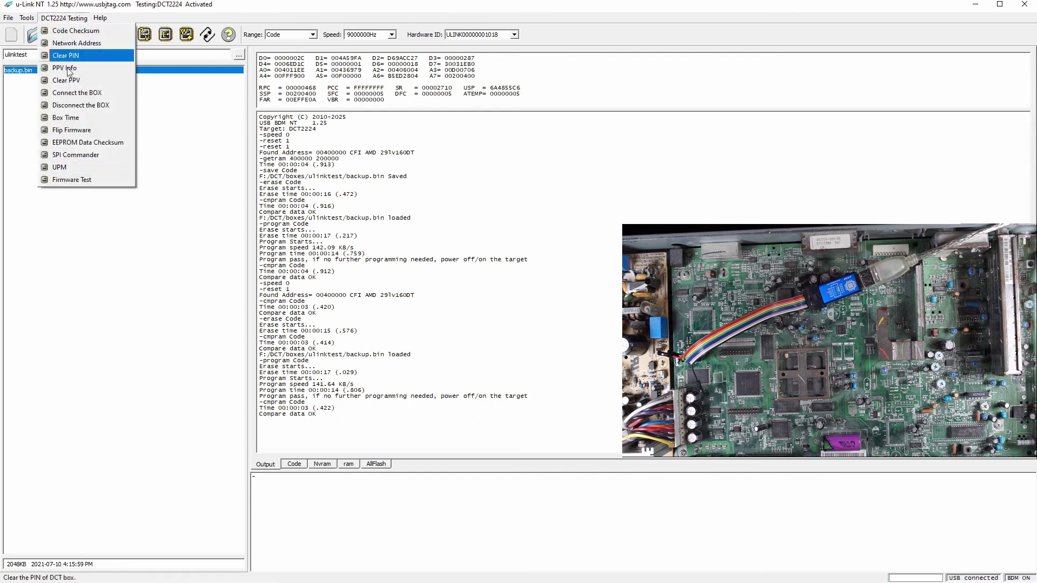
{"action": "left_click", "coordinate": [78, 178]}
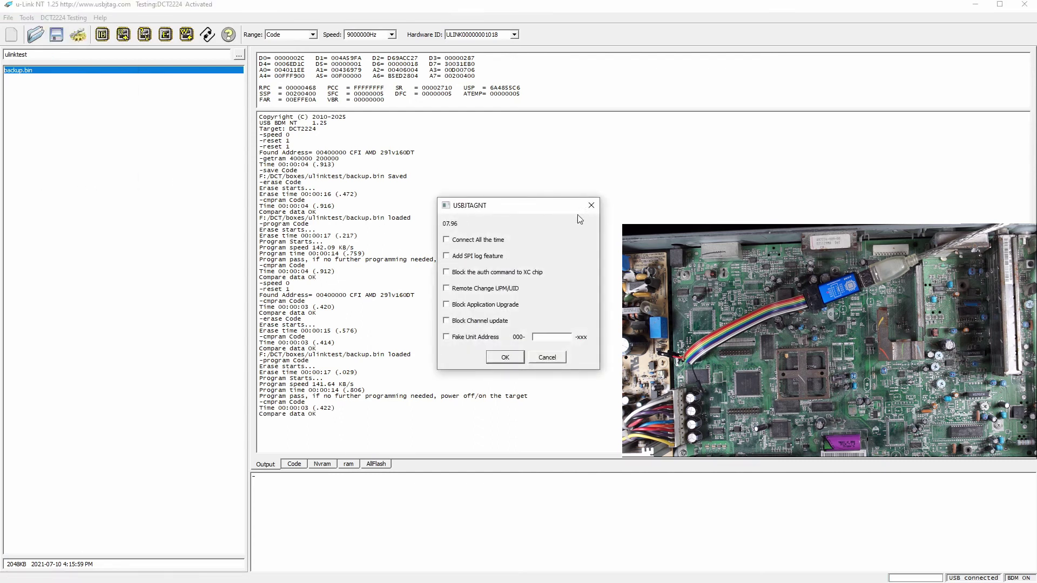
{"action": "left_click", "coordinate": [590, 205]}
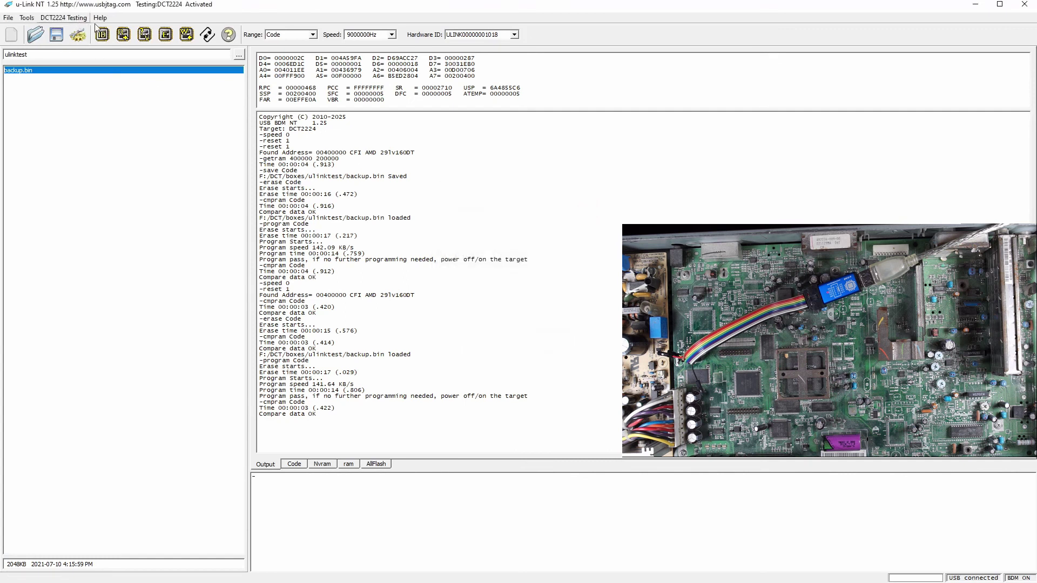
{"action": "left_click", "coordinate": [387, 34]}
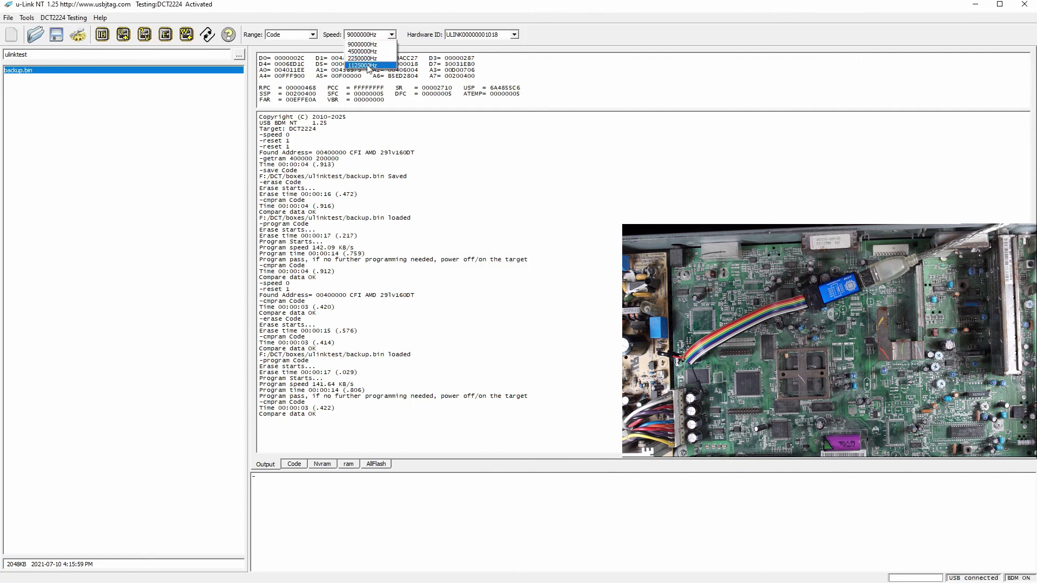
{"action": "left_click", "coordinate": [443, 62]}
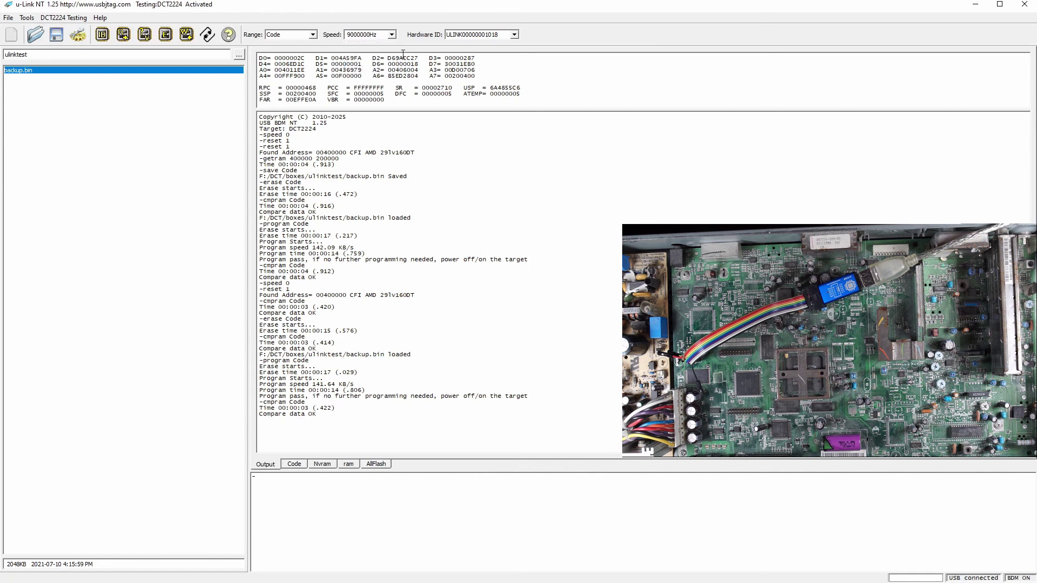